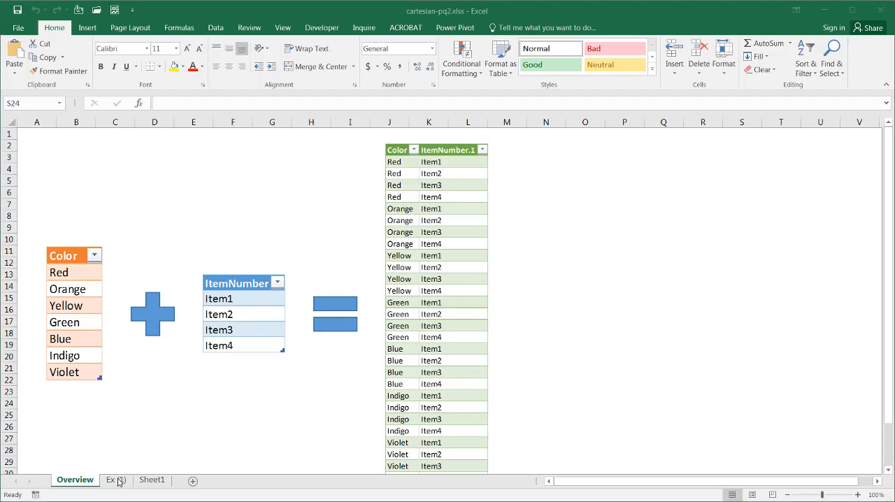
- On the Ex (1) sheet, convert the ItemNumber list in A1:A7 into a table with headers
{"action": "left_click", "coordinate": [116, 481]}
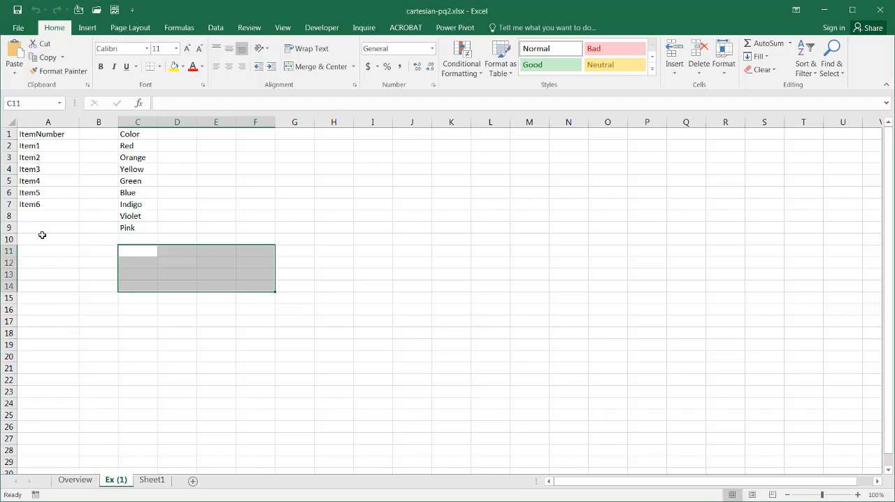
{"action": "left_click", "coordinate": [130, 182]}
{"action": "left_click", "coordinate": [44, 167]}
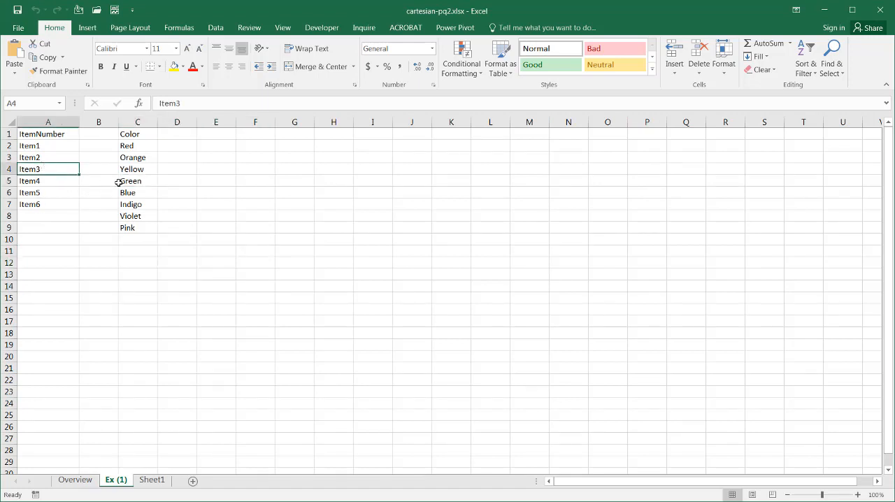
{"action": "left_click", "coordinate": [141, 181]}
{"action": "left_click", "coordinate": [42, 161]}
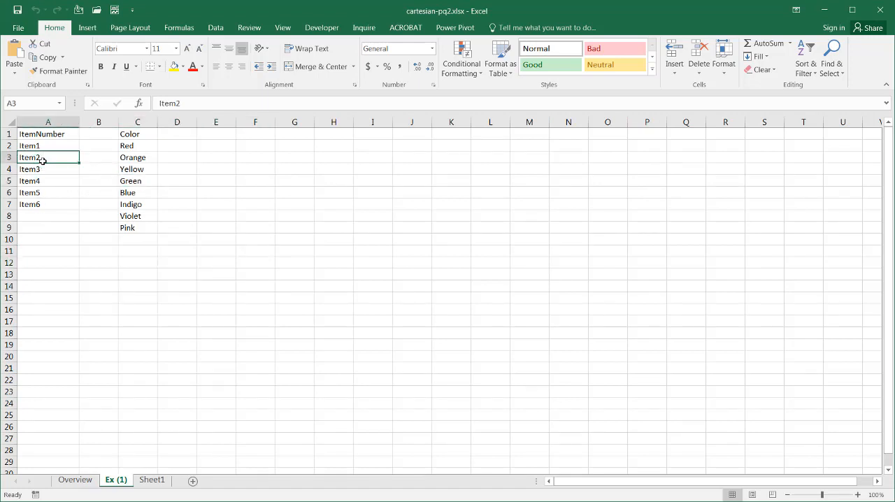
{"action": "key", "text": "ctrl+t"}
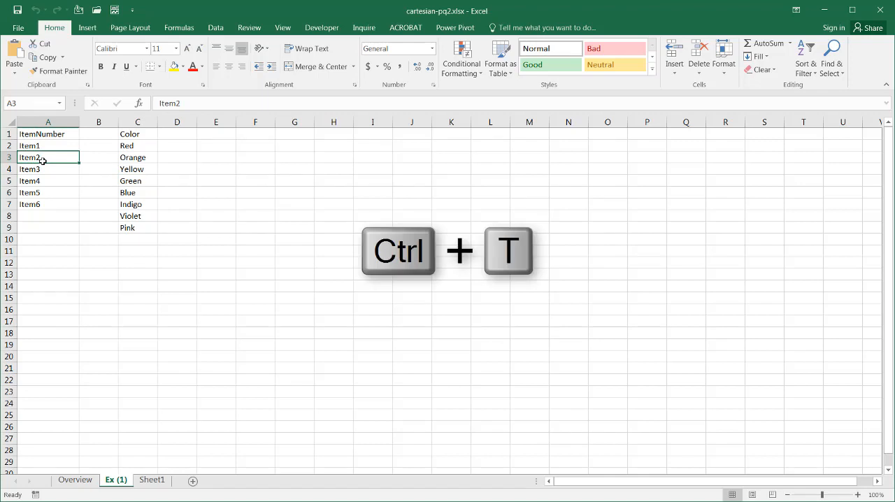
{"action": "left_click", "coordinate": [263, 335]}
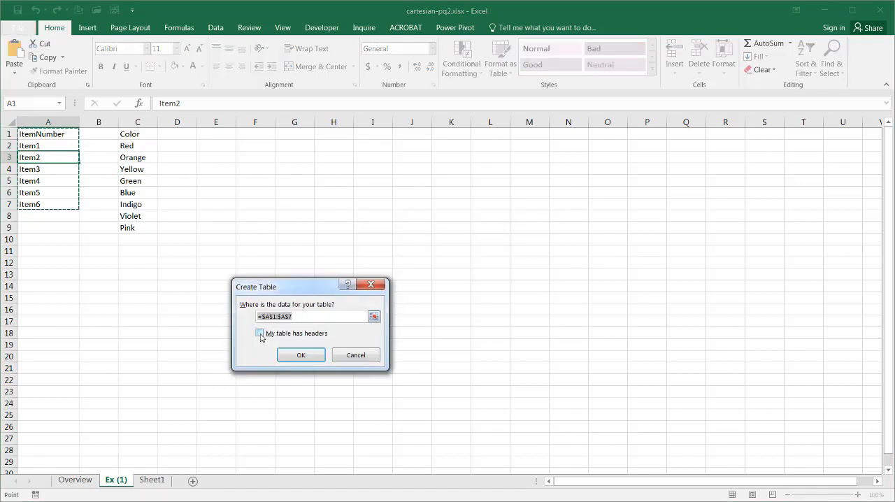
{"action": "left_click", "coordinate": [316, 359]}
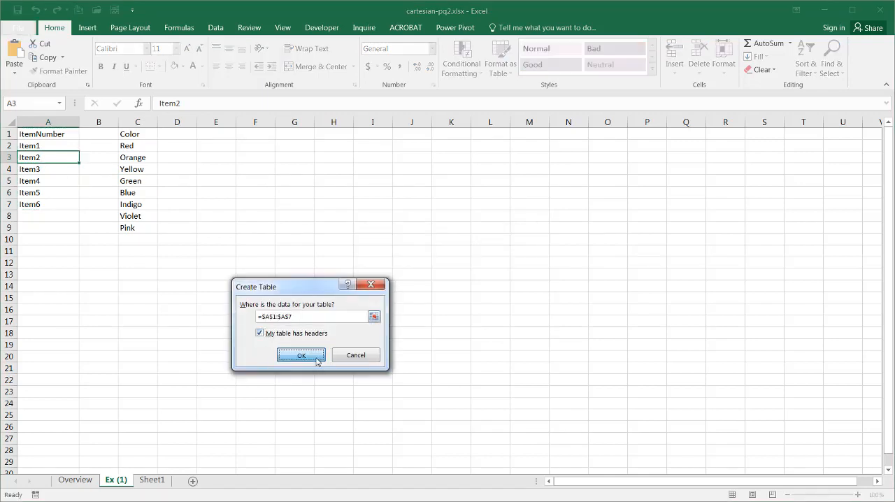
- Convert the Color list in C1:C9 into a table with headers
{"action": "left_click", "coordinate": [133, 180]}
{"action": "key", "text": "ctrl+t"}
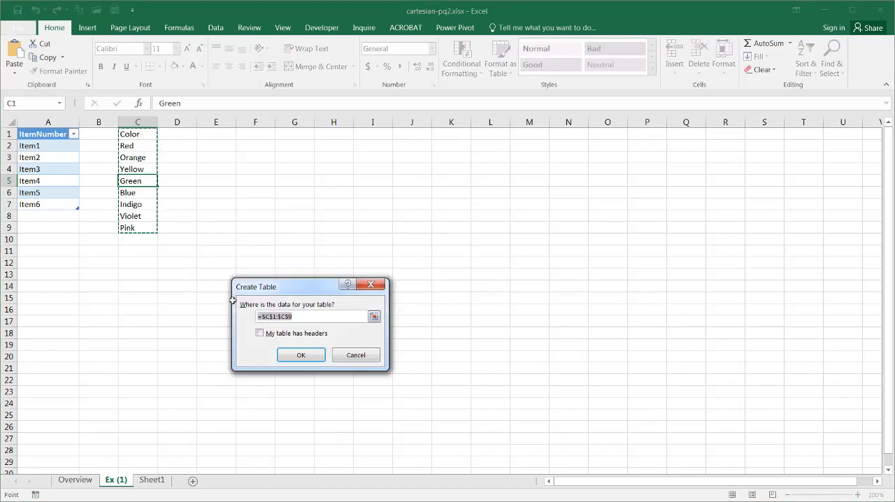
{"action": "left_click", "coordinate": [260, 334]}
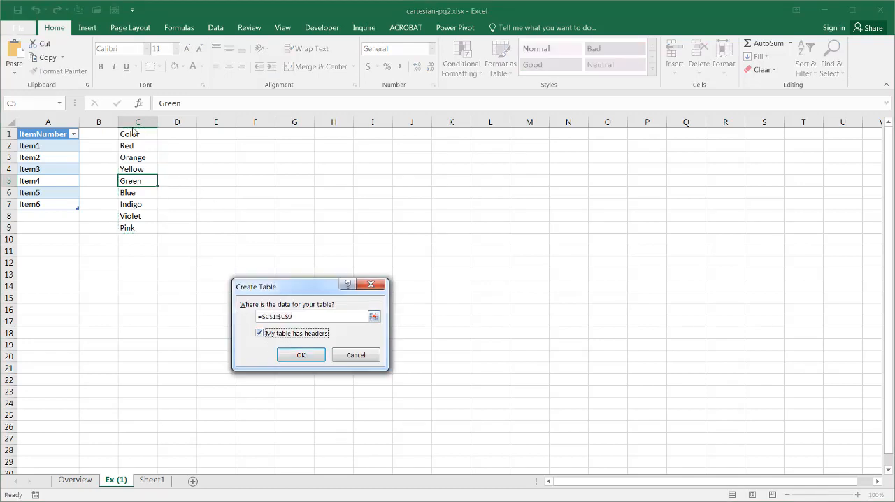
{"action": "left_click", "coordinate": [313, 360]}
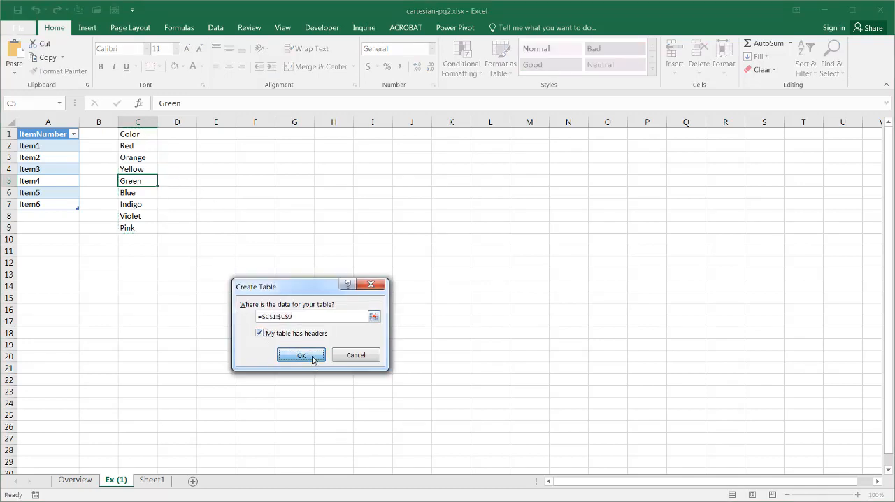
- Rename the ItemNumber table as Item
{"action": "left_click", "coordinate": [47, 169]}
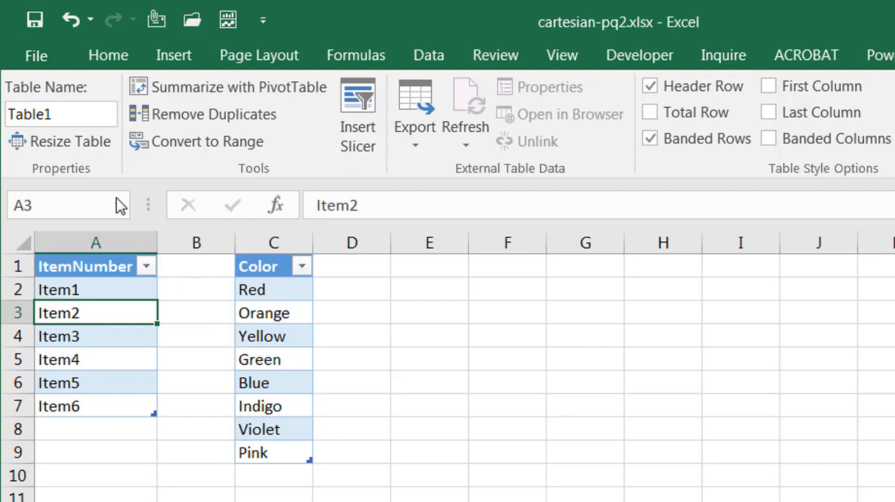
{"action": "left_click", "coordinate": [75, 116]}
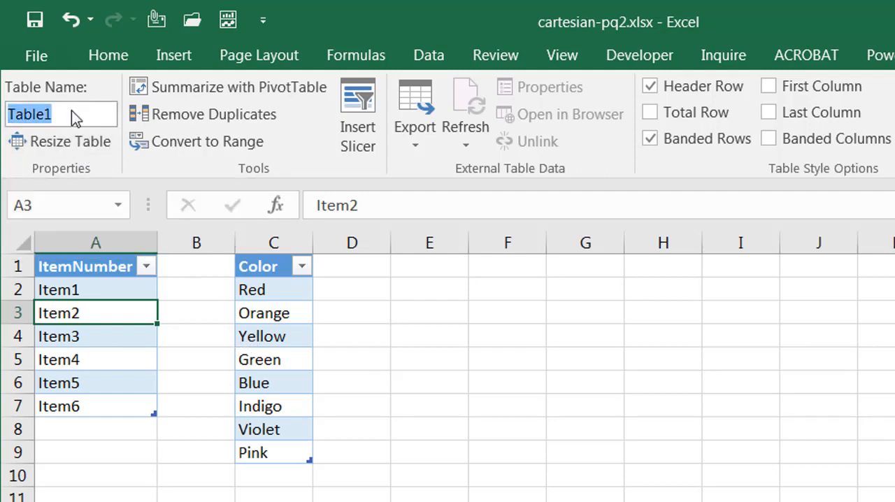
{"action": "type", "text": "Item"}
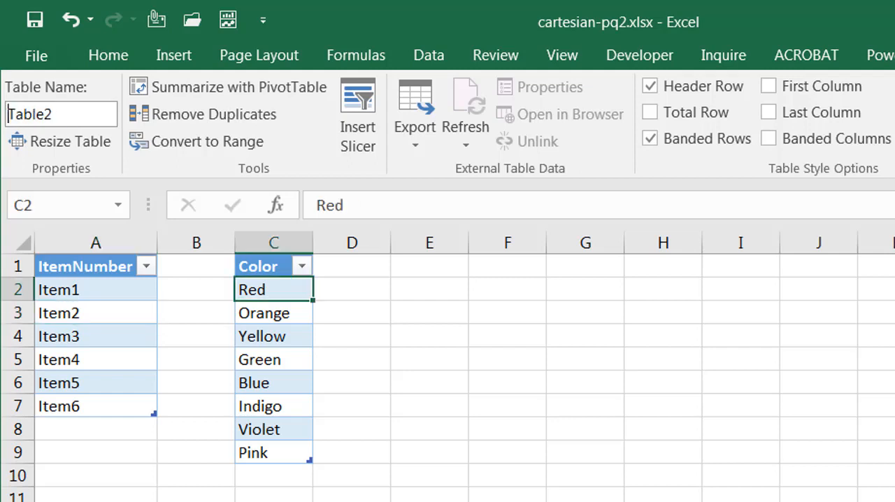
- Rename the table holding the color list as Color
{"action": "left_click", "coordinate": [101, 121]}
{"action": "key", "text": "BackSpace"}
{"action": "key", "text": "BackSpace"}
{"action": "key", "text": "BackSpace"}
{"action": "key", "text": "BackSpace"}
{"action": "key", "text": "BackSpace"}
{"action": "key", "text": "BackSpace"}
{"action": "type", "text": "Color"}
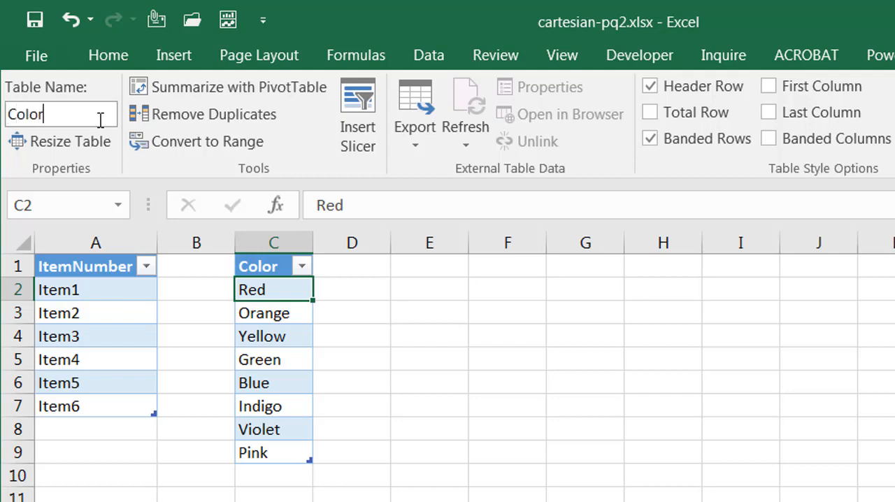
{"action": "key", "text": "Return"}
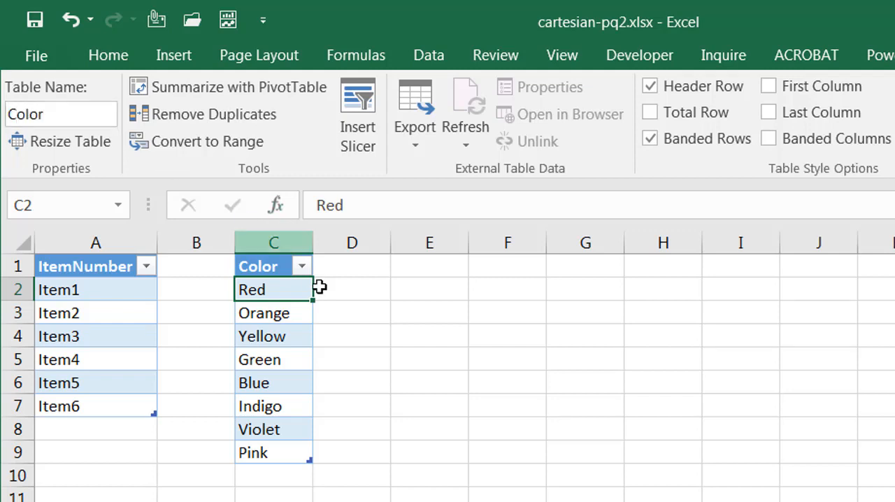
- Create a Power Query query from the Color table and load it as a connection only
{"action": "left_click", "coordinate": [423, 65]}
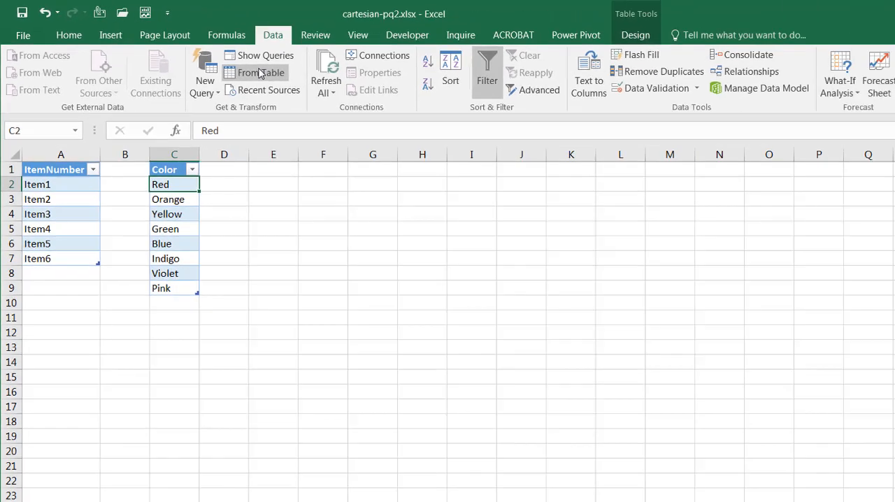
{"action": "left_click", "coordinate": [409, 112]}
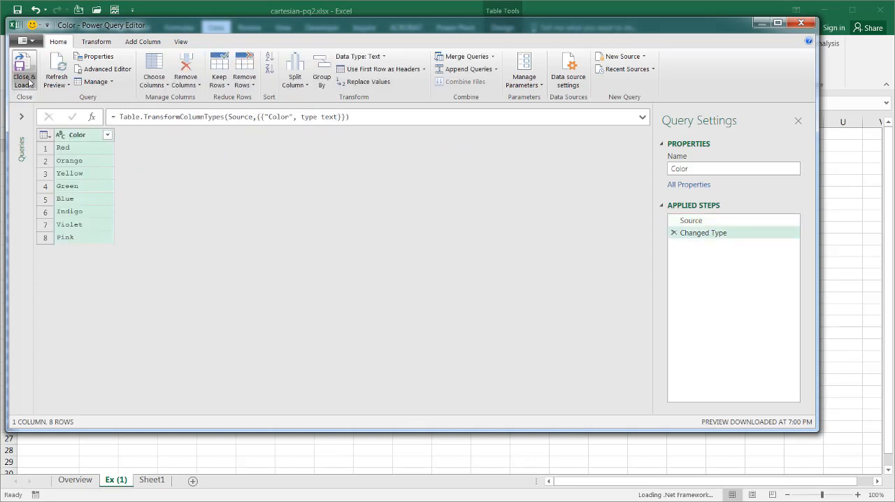
{"action": "left_click", "coordinate": [29, 85]}
{"action": "left_click", "coordinate": [49, 114]}
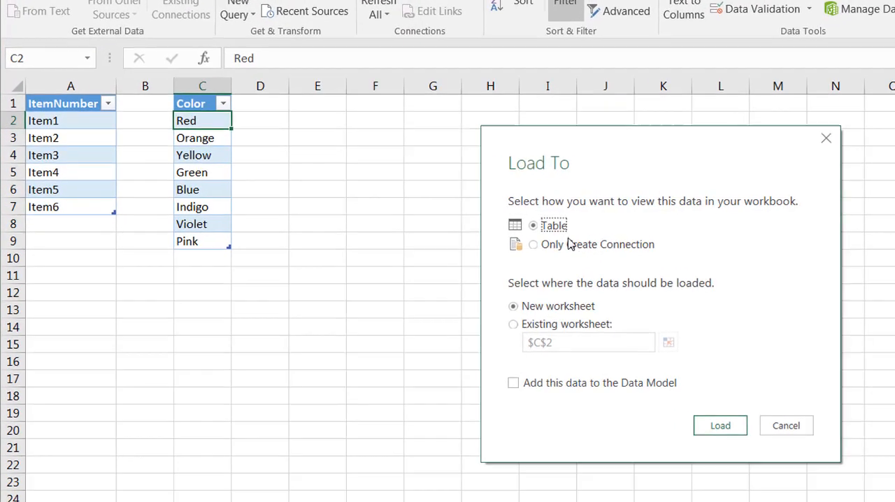
{"action": "left_click", "coordinate": [533, 245]}
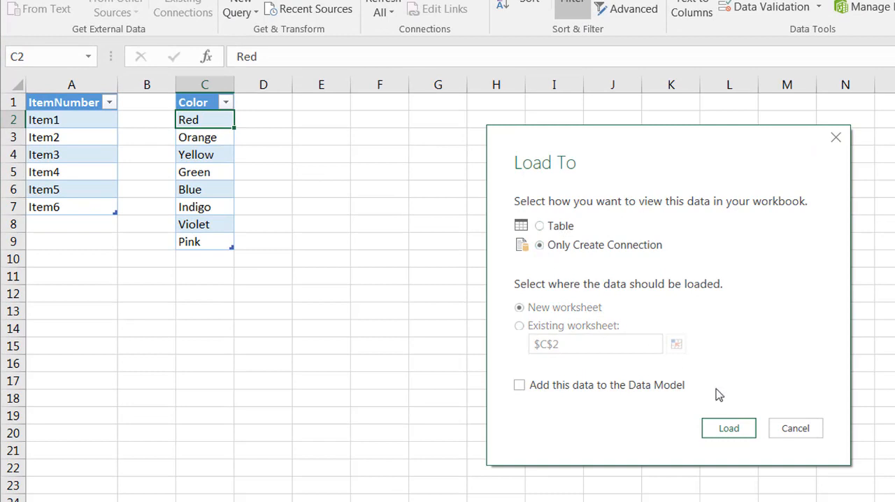
{"action": "left_click", "coordinate": [728, 428]}
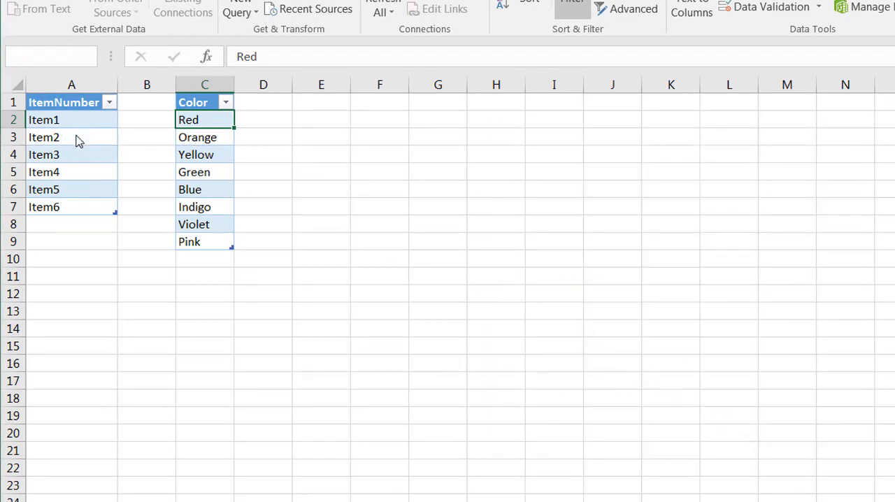
- Create a query from the Item table and load it as a connection only
{"action": "left_click", "coordinate": [76, 136]}
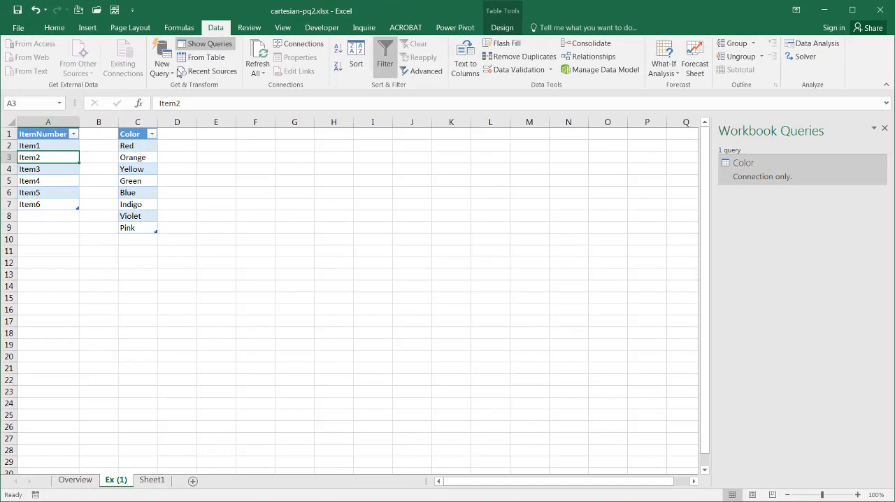
{"action": "left_click", "coordinate": [204, 58]}
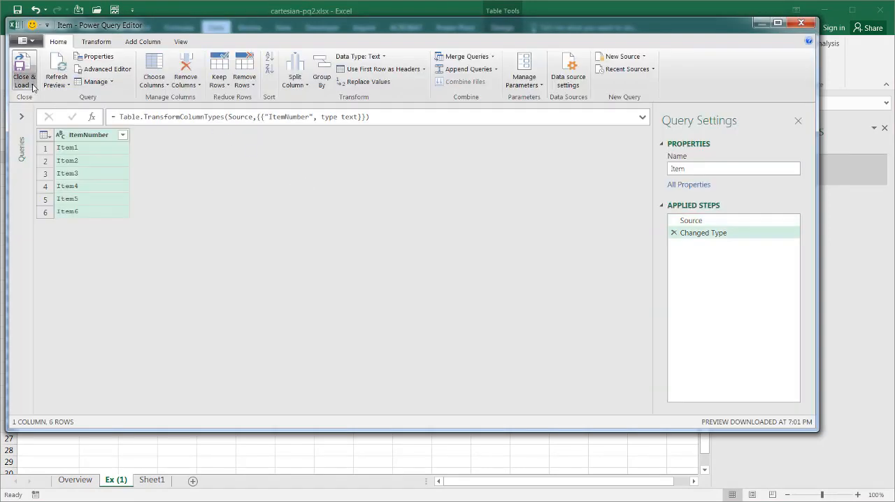
{"action": "left_click", "coordinate": [23, 81]}
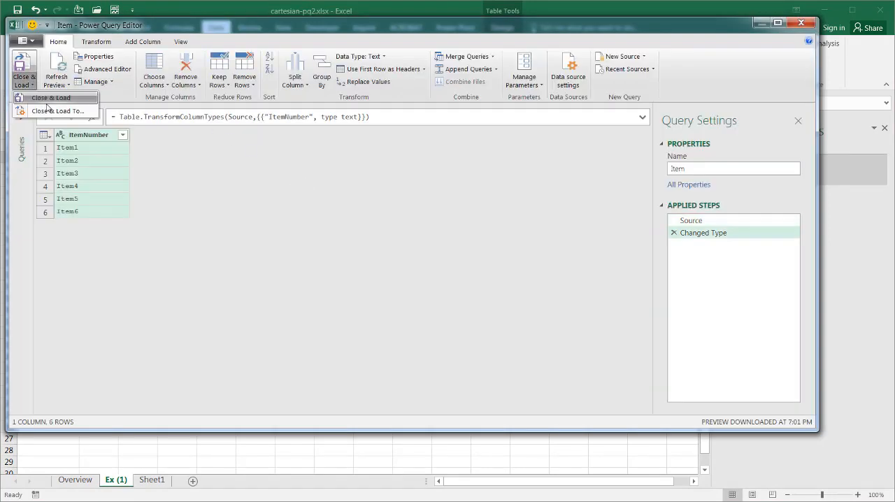
{"action": "left_click", "coordinate": [51, 112]}
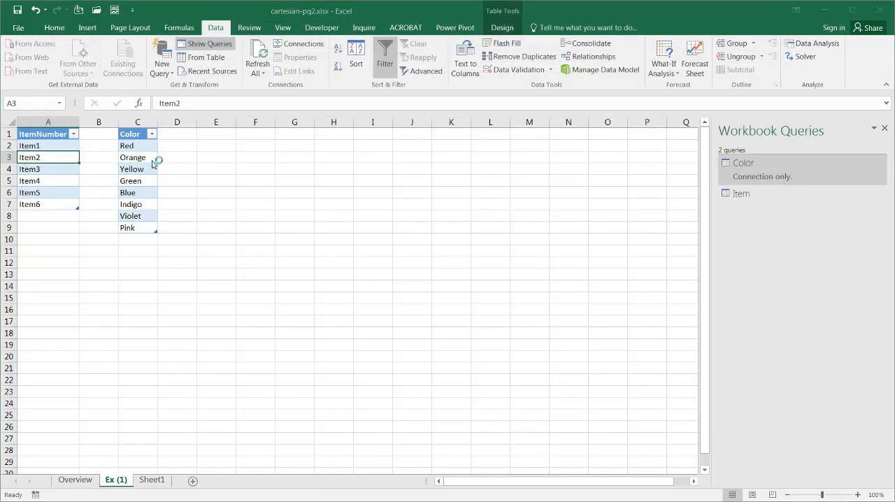
{"action": "left_click", "coordinate": [362, 230]}
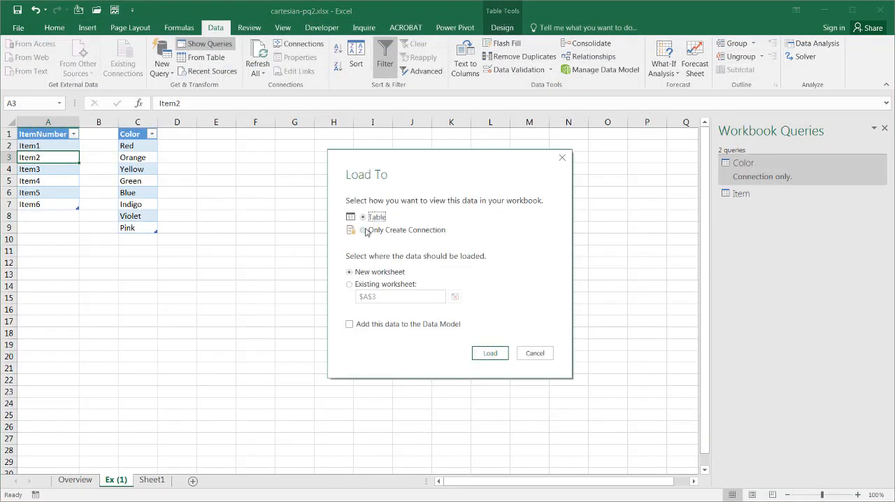
{"action": "left_click", "coordinate": [490, 353]}
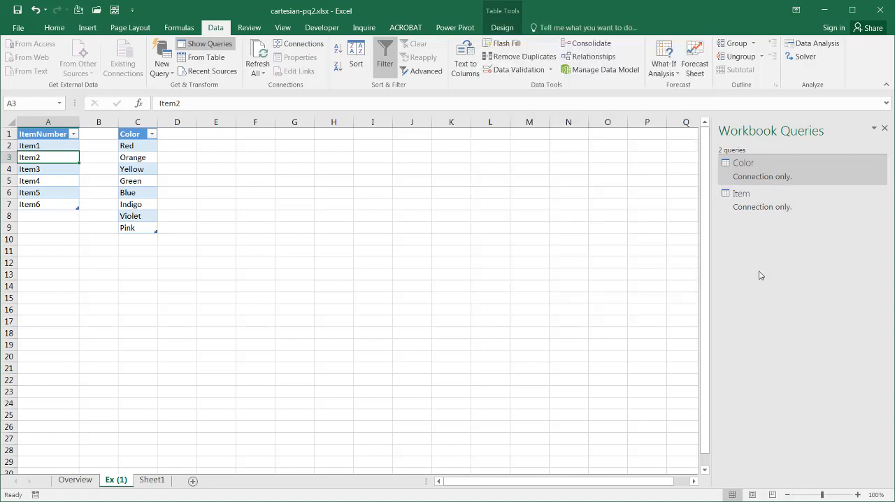
- Create a new query that references the Color query and name it Combo
{"action": "left_click", "coordinate": [788, 332]}
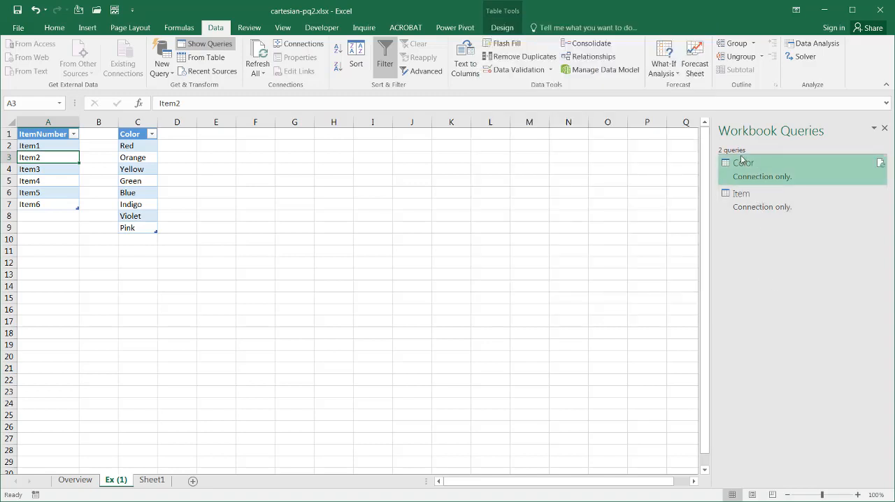
{"action": "right_click", "coordinate": [766, 177]}
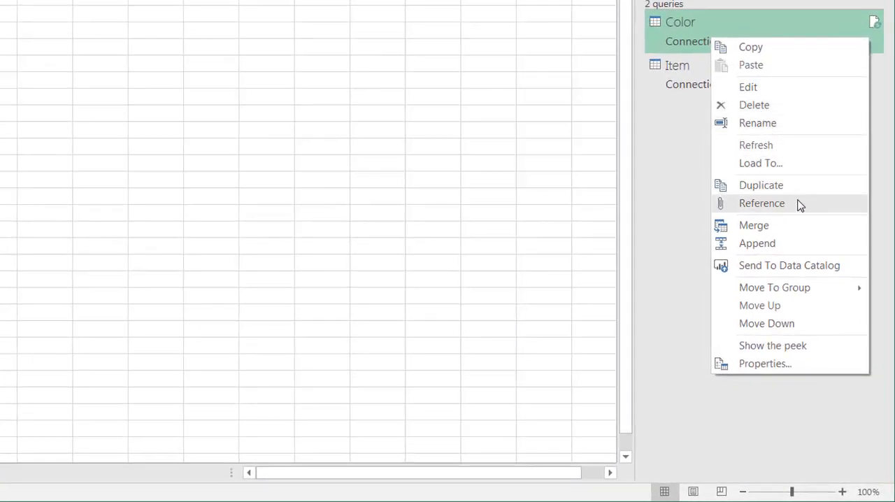
{"action": "left_click", "coordinate": [799, 203]}
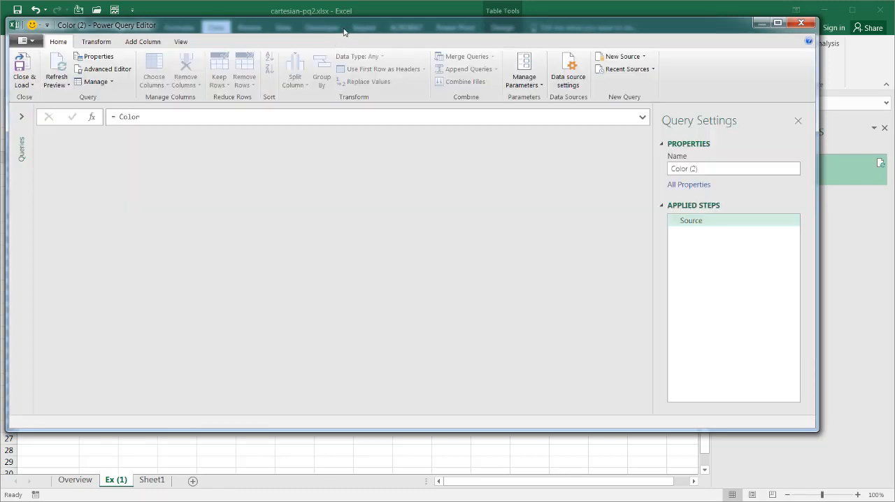
{"action": "left_click", "coordinate": [691, 169]}
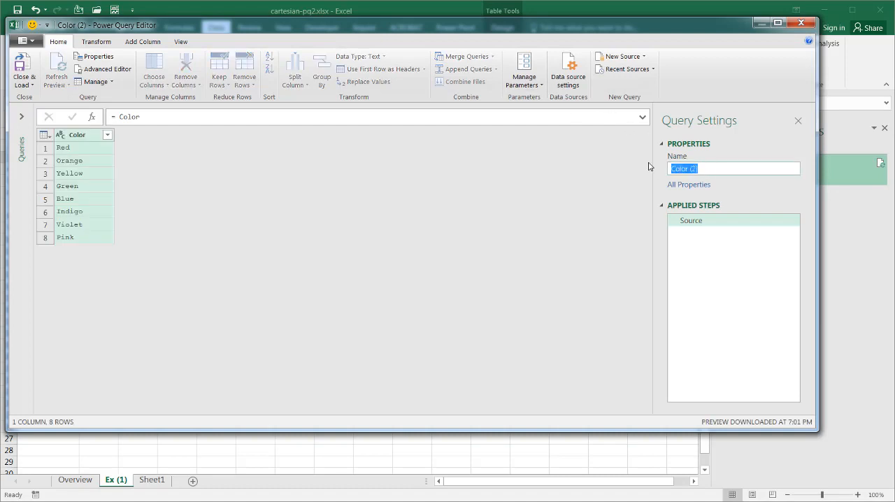
{"action": "type", "text": "Combo"}
{"action": "key", "text": "Return"}
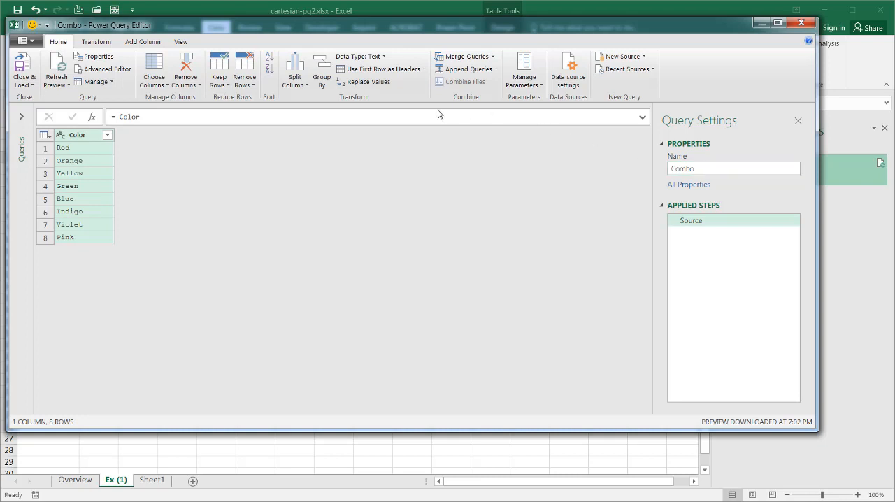
- Add a custom column with the formula =Item to the Combo query and preview the nested table in the Red row
{"action": "left_click", "coordinate": [134, 43]}
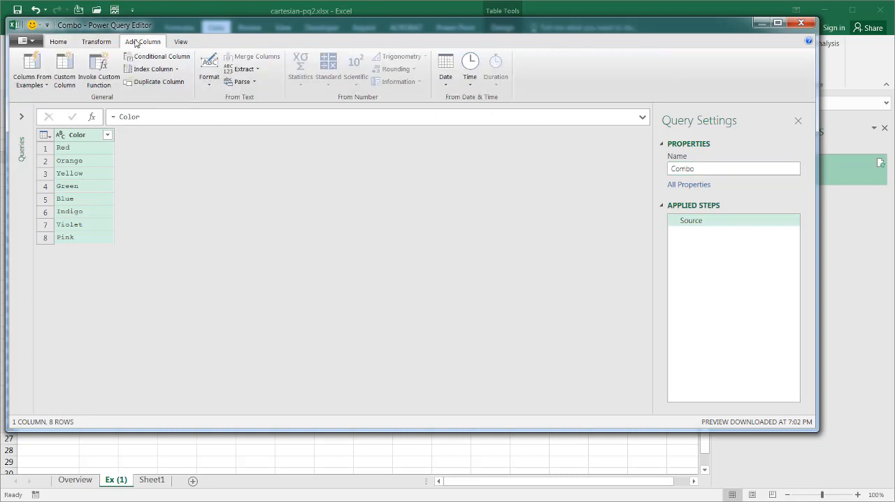
{"action": "left_click", "coordinate": [61, 70]}
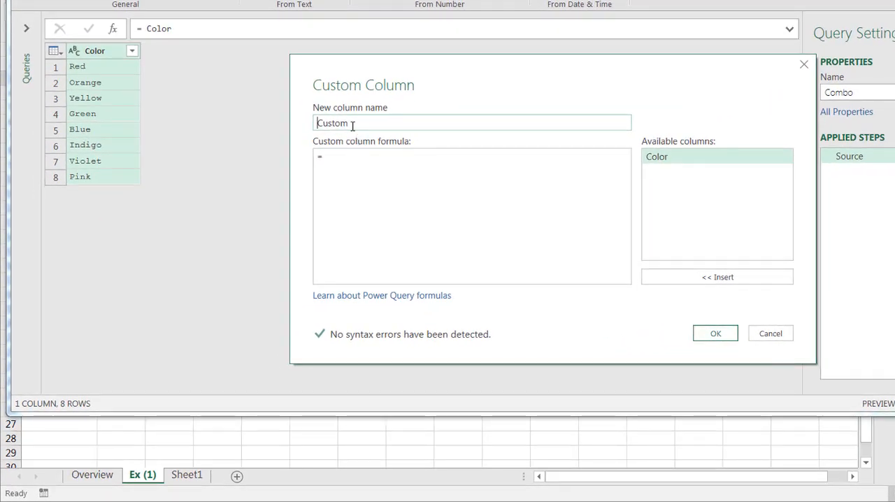
{"action": "left_click", "coordinate": [350, 159]}
{"action": "type", "text": "Item"}
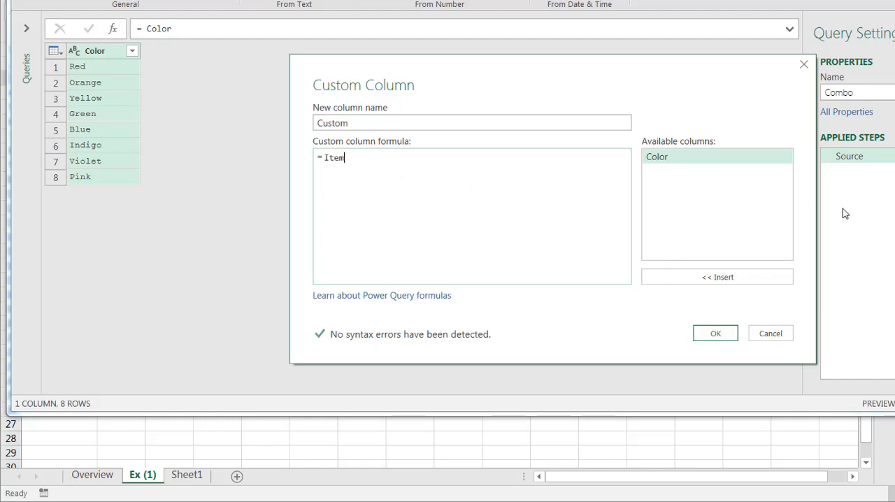
{"action": "left_click", "coordinate": [717, 333]}
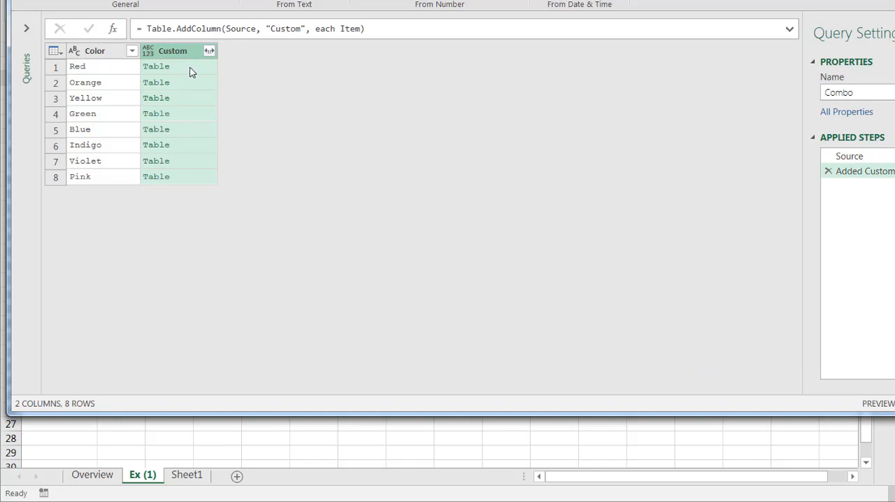
{"action": "left_click", "coordinate": [202, 70]}
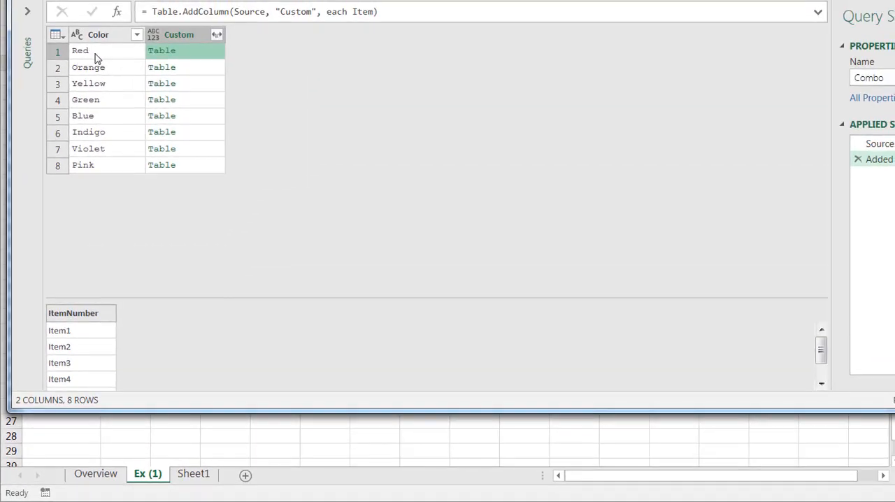
- Preview the nested item tables in the Orange, Yellow, Green and Blue rows of the Custom column
{"action": "left_click", "coordinate": [201, 71]}
{"action": "left_click", "coordinate": [202, 87]}
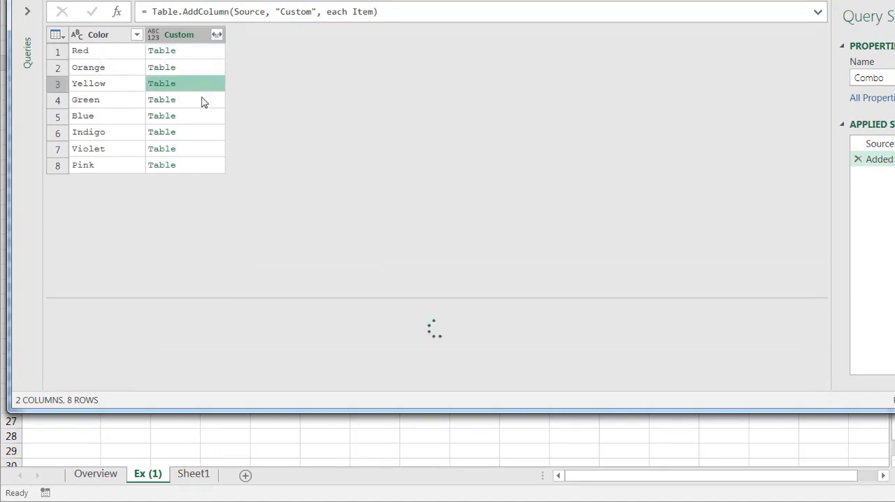
{"action": "left_click", "coordinate": [202, 104]}
{"action": "left_click", "coordinate": [204, 119]}
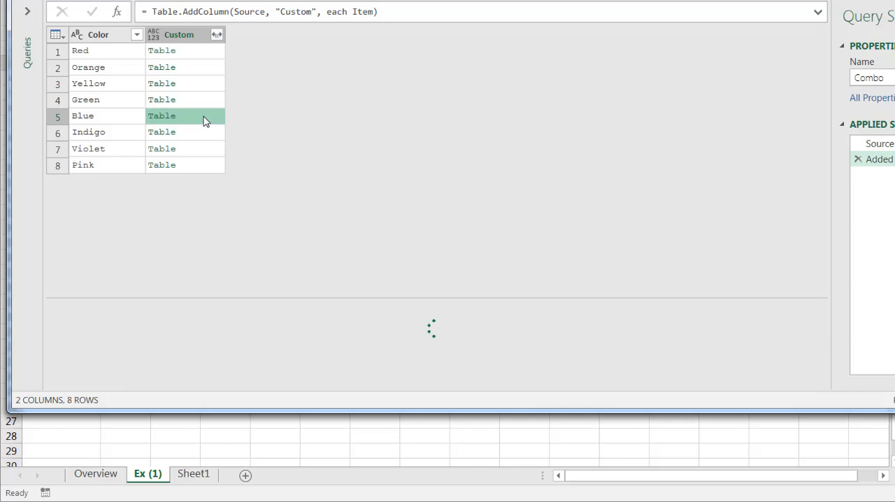
- Expand the Custom column to its ItemNumber field without using the original column name as prefix
{"action": "left_click", "coordinate": [218, 36]}
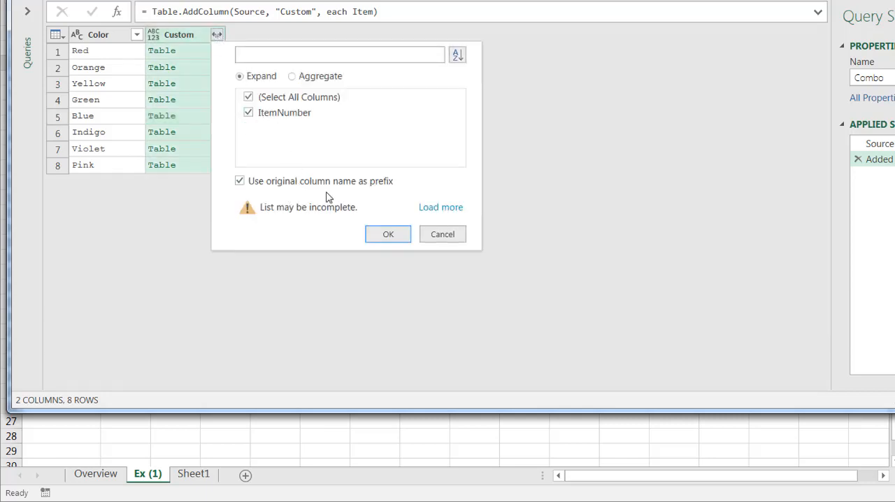
{"action": "left_click", "coordinate": [239, 181]}
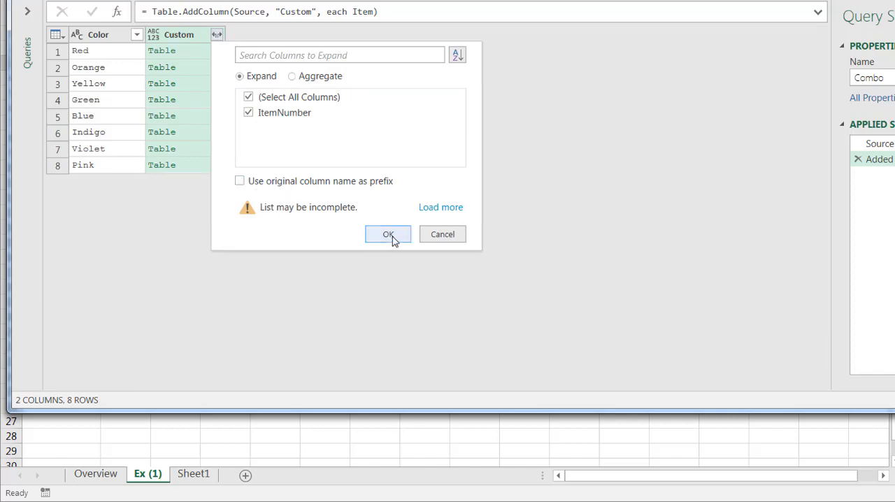
{"action": "left_click", "coordinate": [389, 235]}
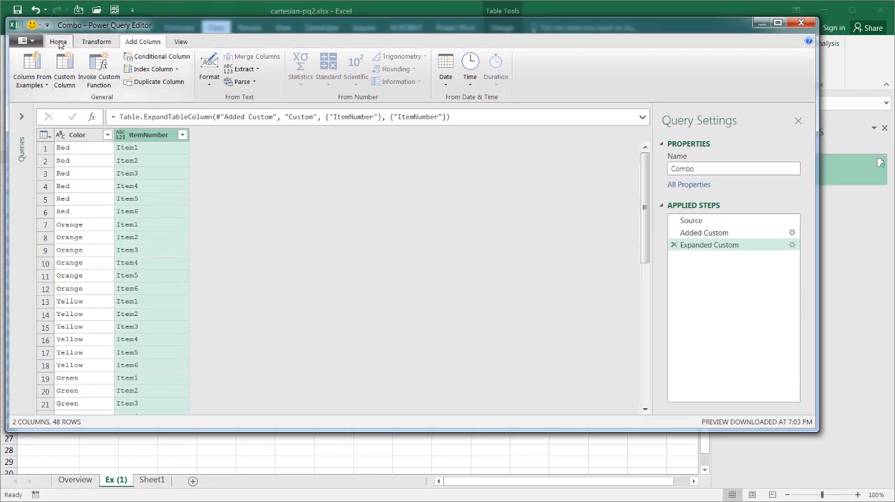
- Close the query editor and load the Combo query to a new worksheet
{"action": "left_click", "coordinate": [58, 42]}
{"action": "left_click", "coordinate": [23, 83]}
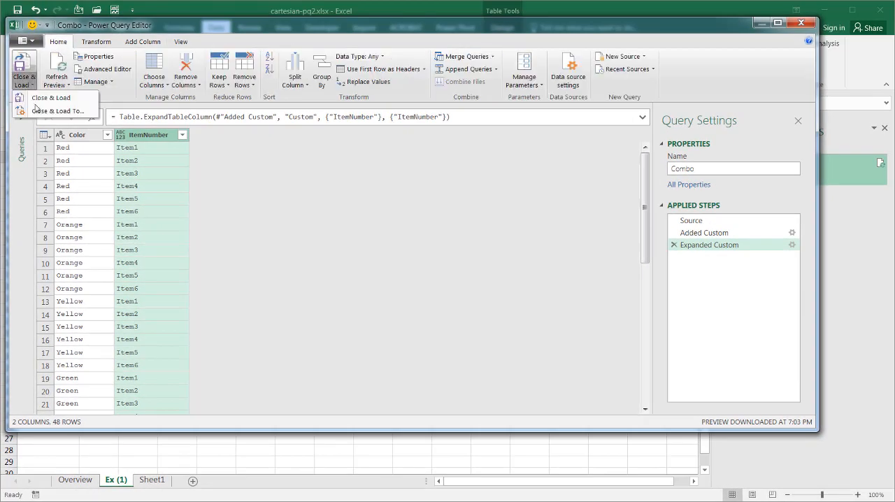
{"action": "left_click", "coordinate": [39, 101]}
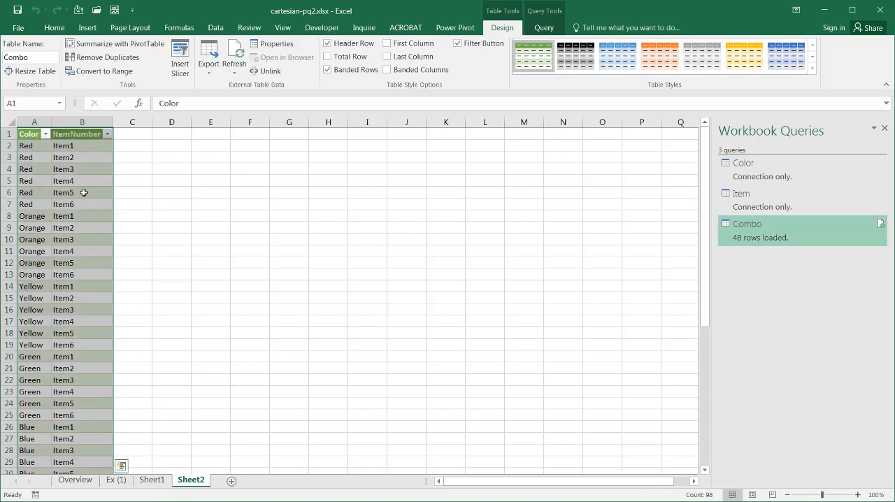
- On the Ex (1) sheet, add Item7 to the end of the ItemNumber table and Brown to the end of the Color table
{"action": "left_click", "coordinate": [121, 480]}
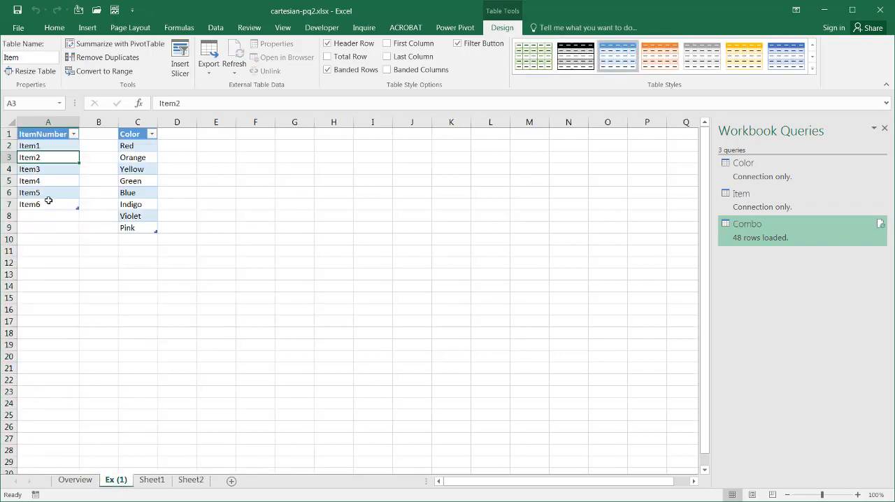
{"action": "left_click", "coordinate": [47, 216]}
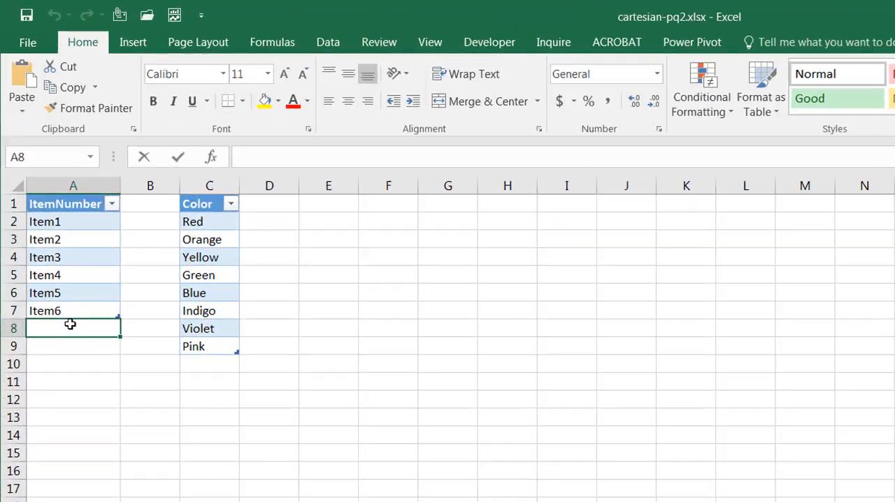
{"action": "type", "text": "Item7"}
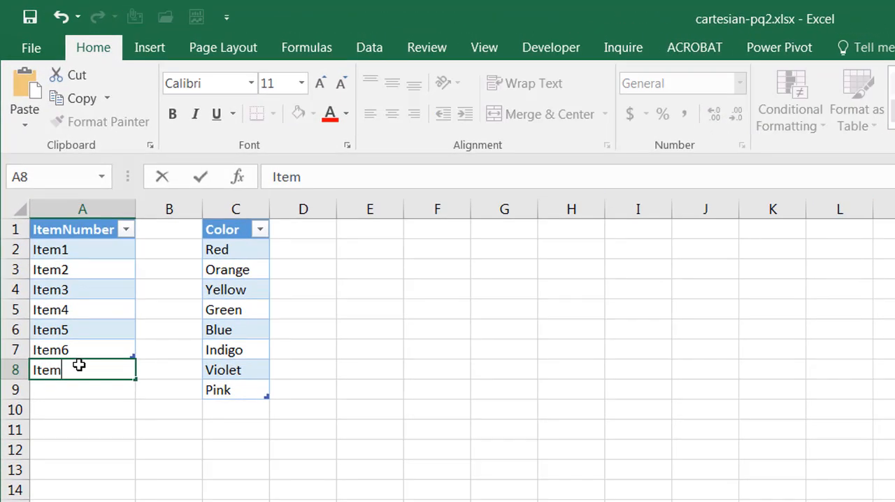
{"action": "left_click", "coordinate": [244, 415]}
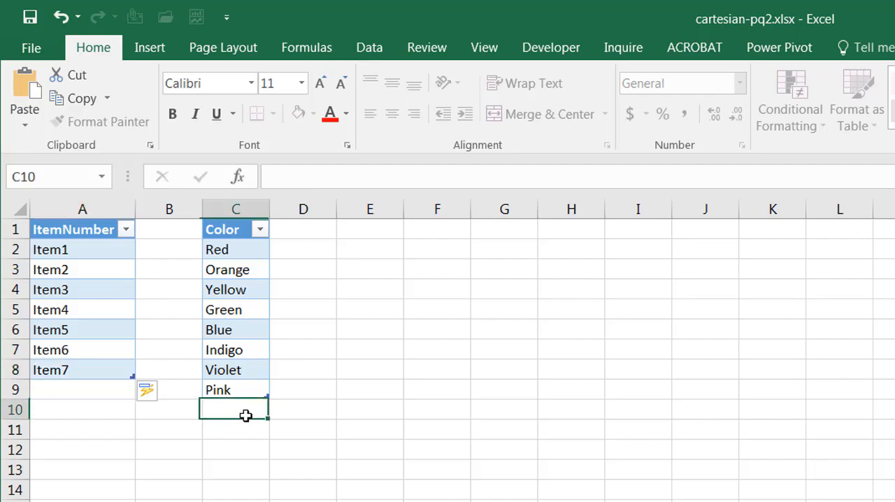
{"action": "type", "text": "Brown"}
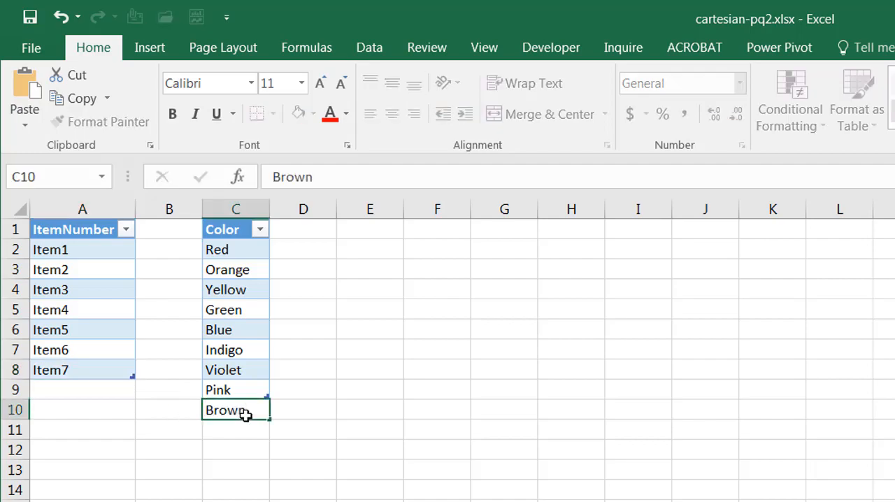
{"action": "key", "text": "Return"}
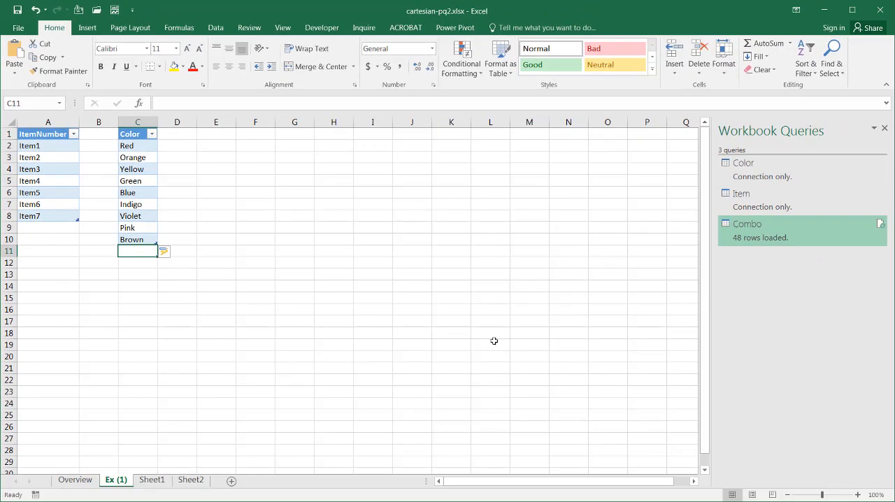
- Refresh the Combo query results on Sheet2
{"action": "left_click", "coordinate": [191, 481]}
{"action": "right_click", "coordinate": [77, 277]}
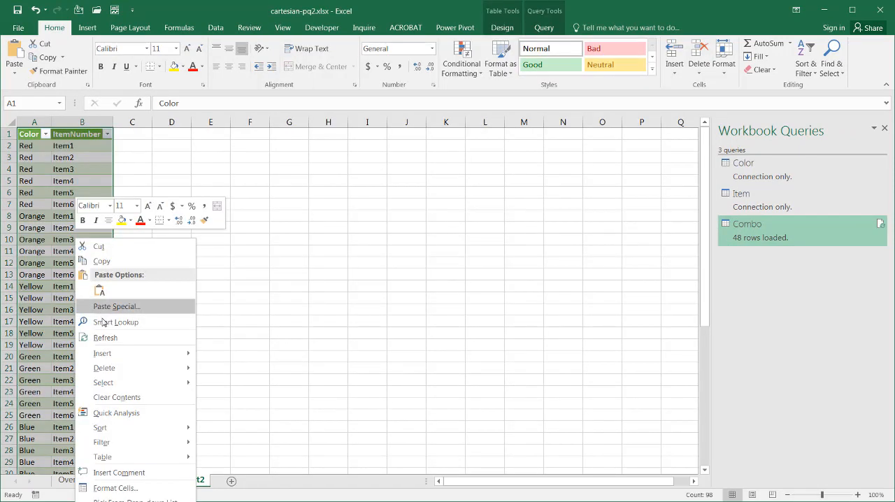
{"action": "left_click", "coordinate": [879, 223]}
{"action": "left_click", "coordinate": [879, 224]}
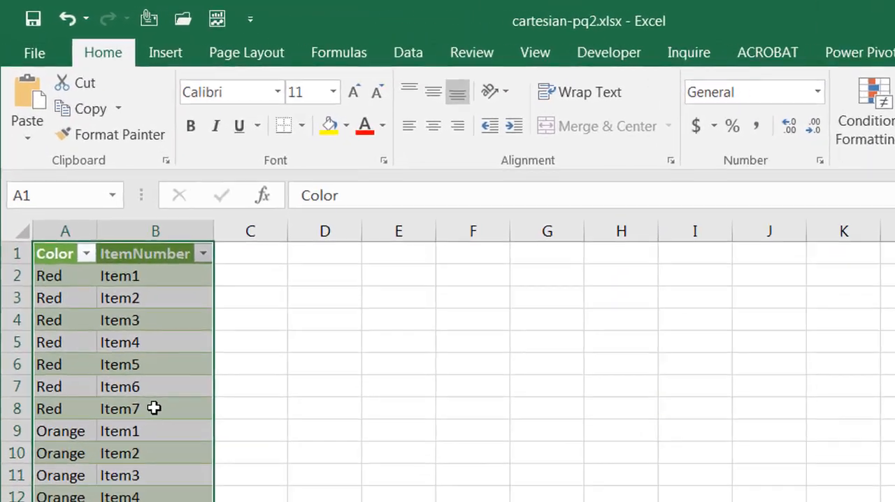
- Check the refreshed Combo table for the Item7 entries and the Brown rows at its end
{"action": "left_click", "coordinate": [154, 408]}
{"action": "left_click", "coordinate": [154, 501]}
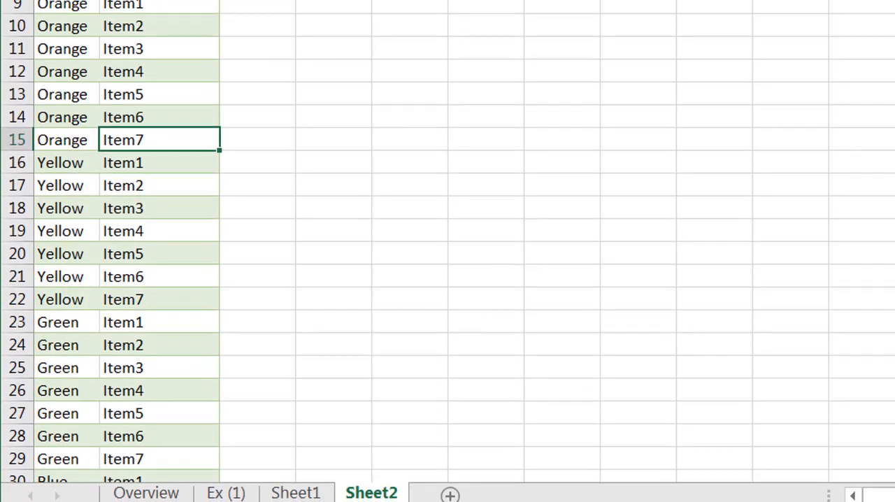
{"action": "scroll", "coordinate": [448, 251], "scroll_direction": "down", "scroll_amount": 12}
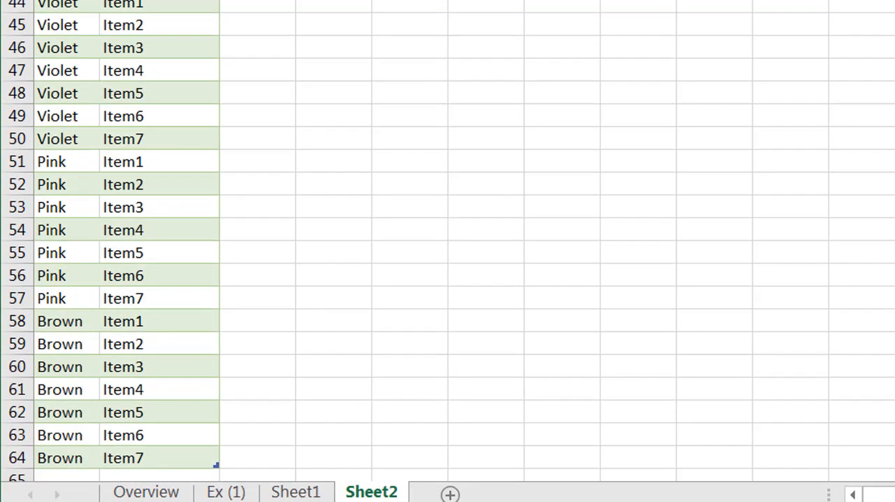
{"action": "left_click_drag", "start_coordinate": [84, 318], "coordinate": [167, 458]}
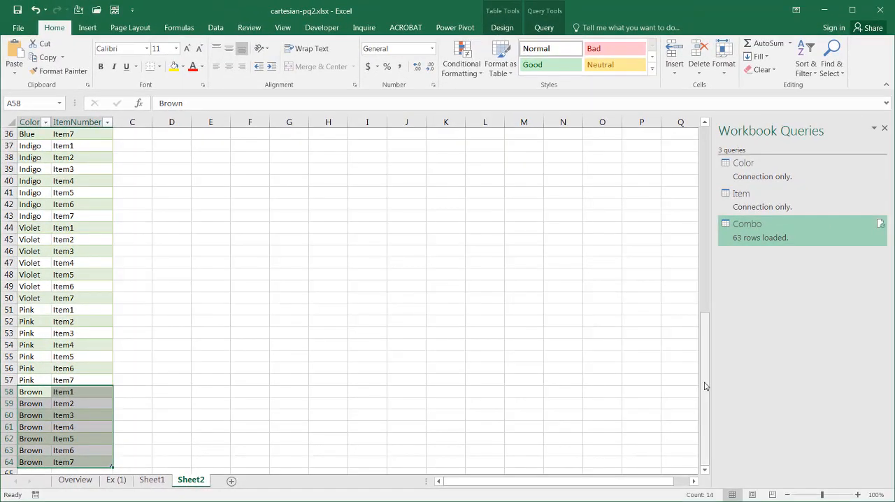
{"action": "left_click_drag", "start_coordinate": [704, 386], "coordinate": [691, 146]}
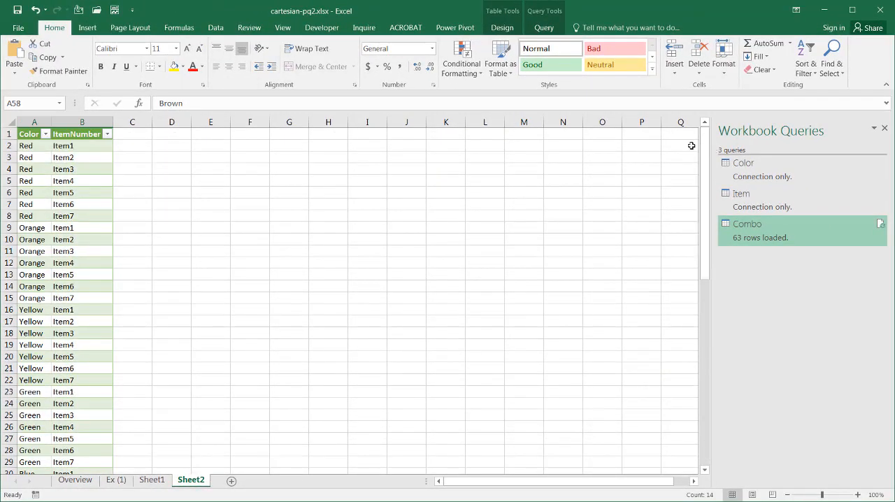